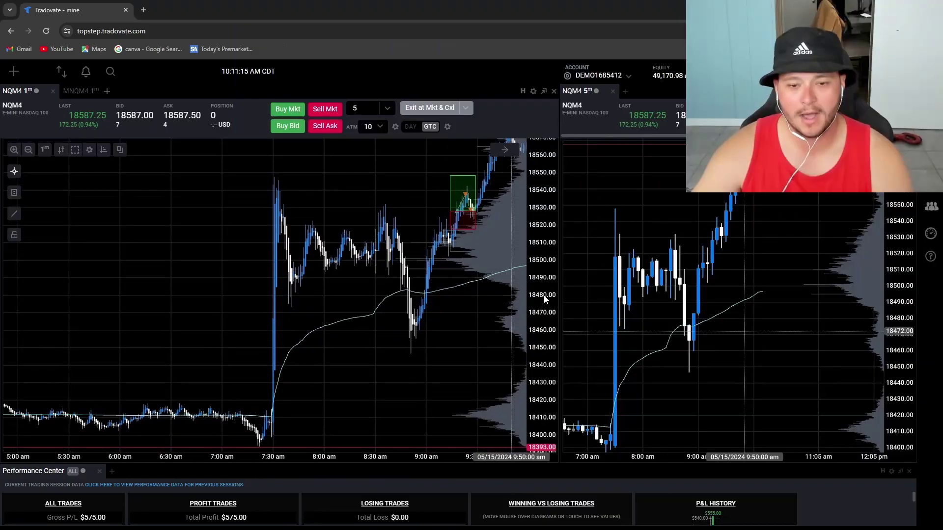
# - Examine the marked long trade and its surrounding price action on the 1-minute NQM4 chart
pyautogui.moveTo(545, 299); pyautogui.dragTo(539, 304)
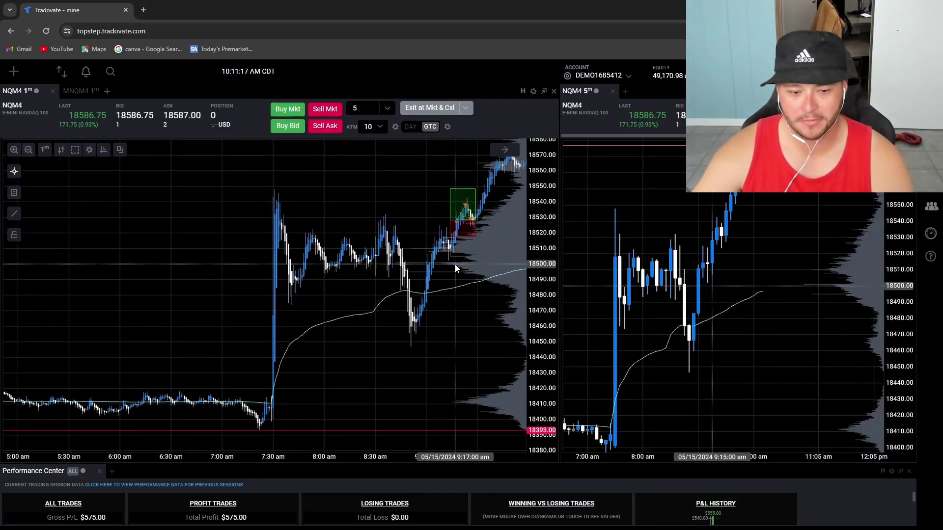
pyautogui.scroll(3, 406, 328)
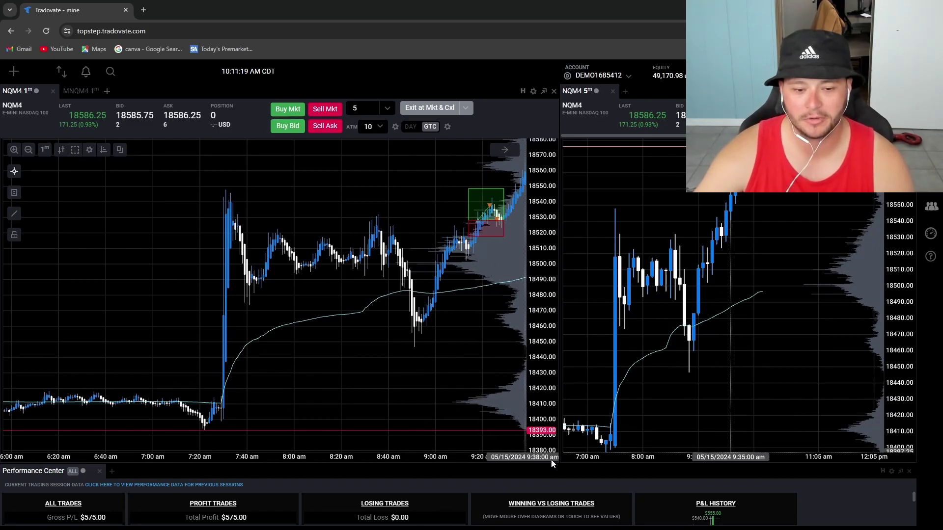
pyautogui.scroll(2, 391, 287)
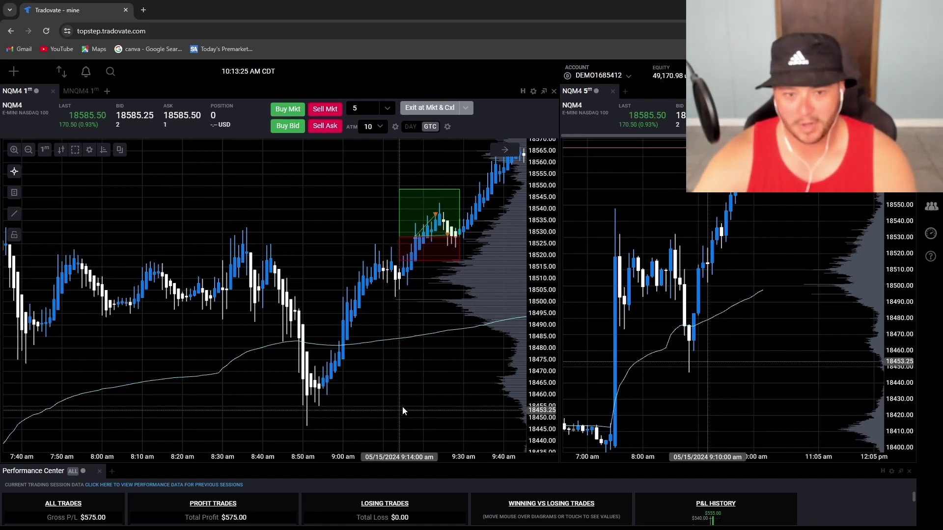
pyautogui.scroll(3, 432, 255)
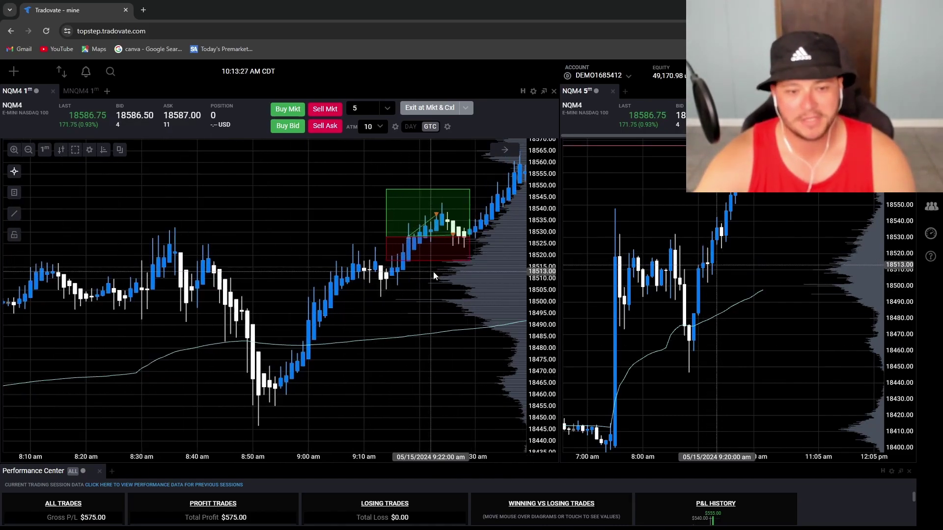
pyautogui.scroll(2, 549, 303)
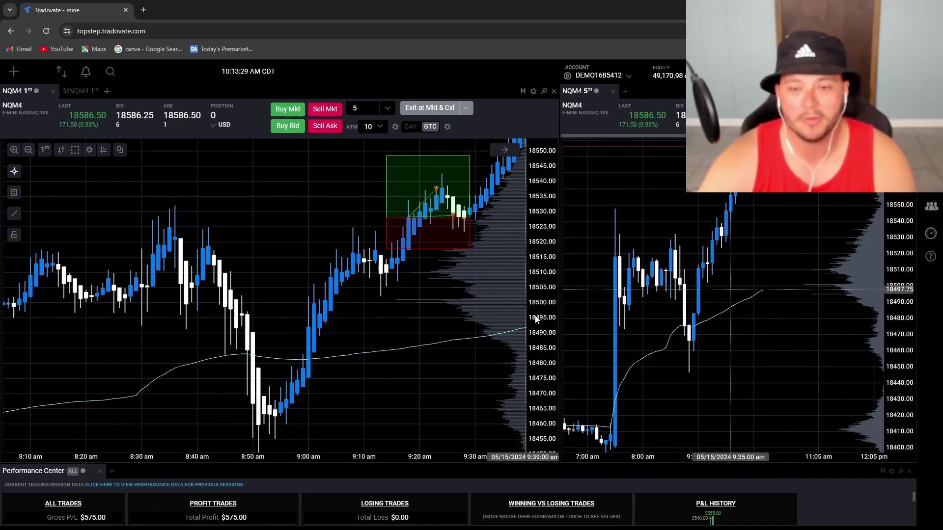
pyautogui.scroll(-3, 561, 302)
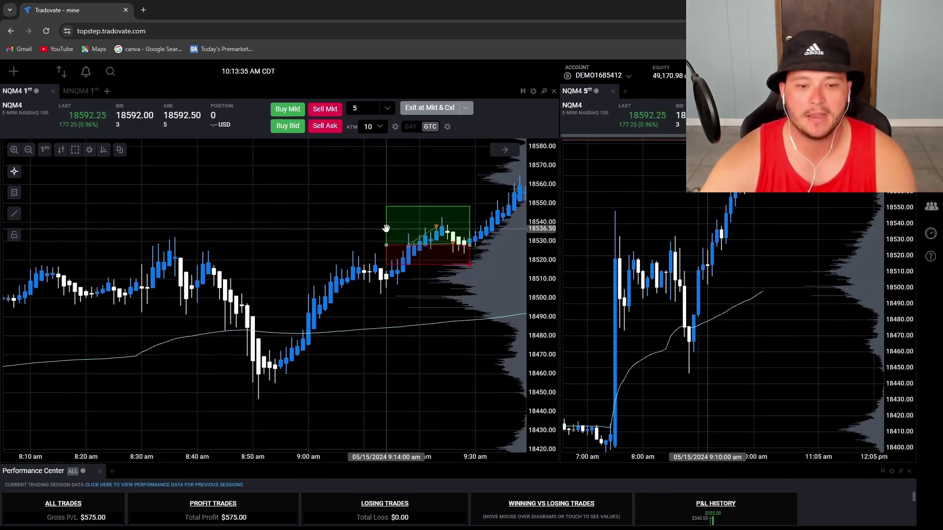
pyautogui.scroll(-3, 443, 291)
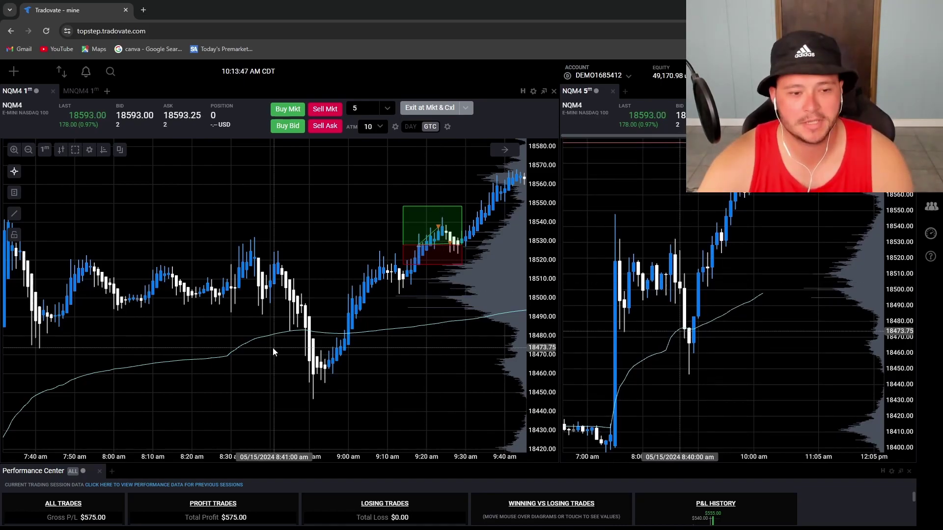
# - Examine the 1-minute price action from the 7:30 am spike through the drop and rebound around 8:50 am
pyautogui.moveTo(317, 237); pyautogui.dragTo(482, 213)
pyautogui.moveTo(261, 377); pyautogui.dragTo(357, 373)
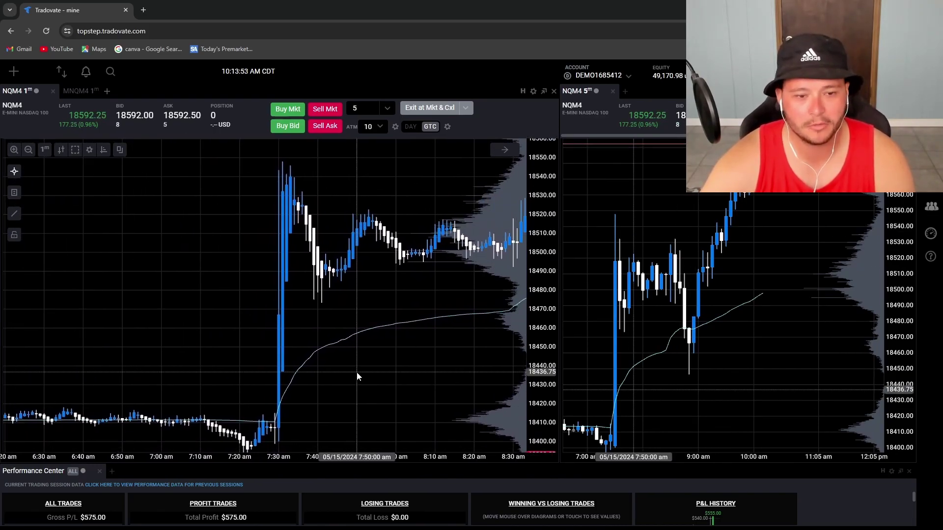
pyautogui.scroll(-3, 299, 418)
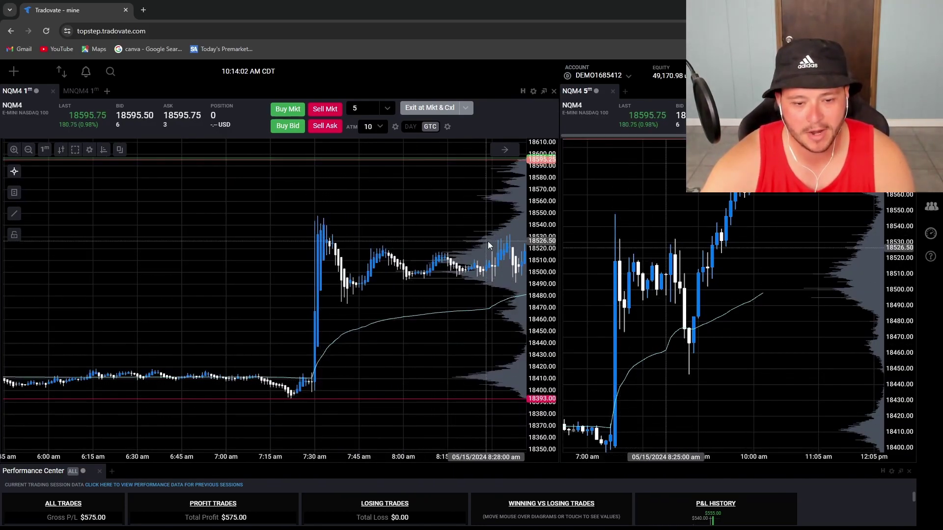
pyautogui.scroll(2, 502, 308)
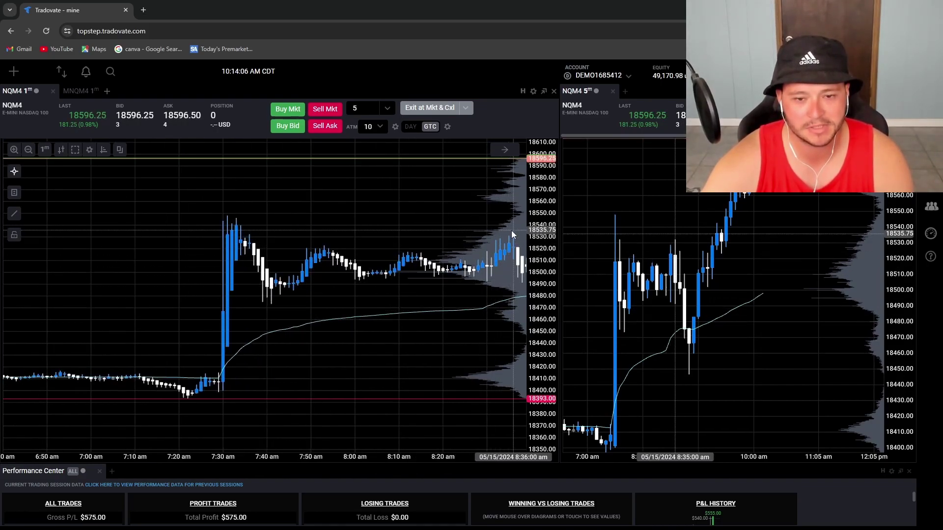
pyautogui.moveTo(510, 298); pyautogui.dragTo(416, 308)
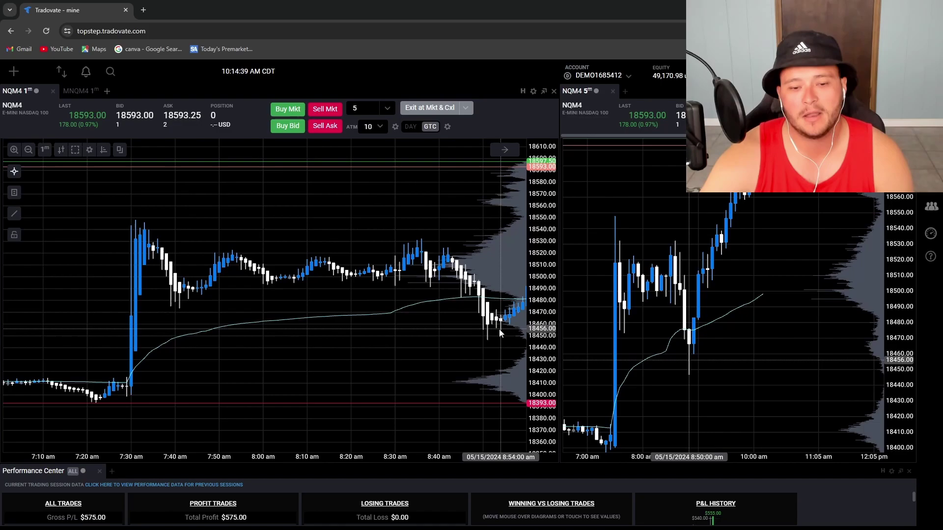
pyautogui.moveTo(505, 329); pyautogui.dragTo(462, 319)
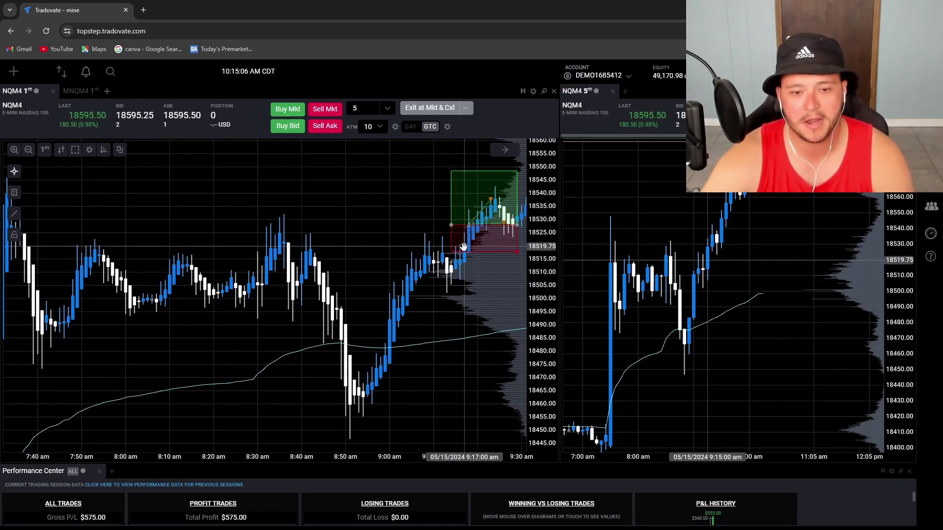
# - Inspect the trade's entry and exit markers between 9:15 and 9:30 am in close-up
pyautogui.scroll(3, 469, 331)
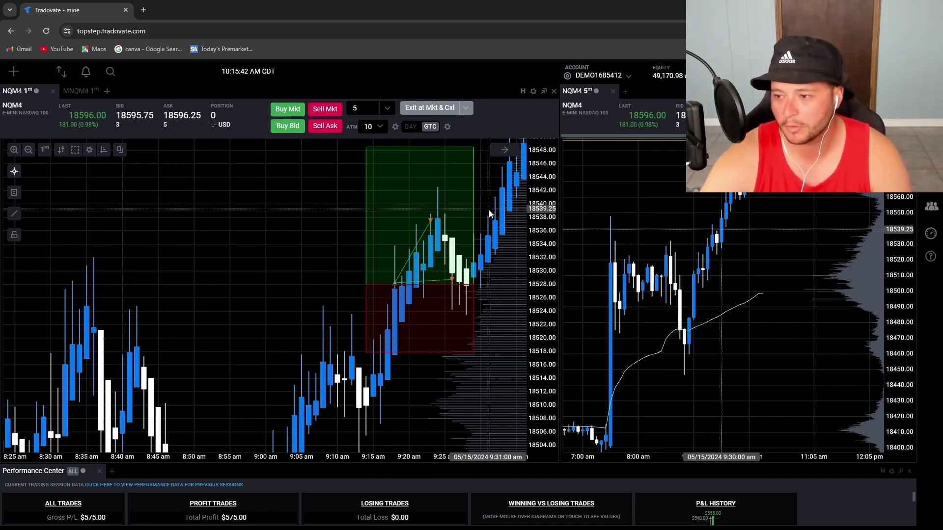
pyautogui.moveTo(472, 215)
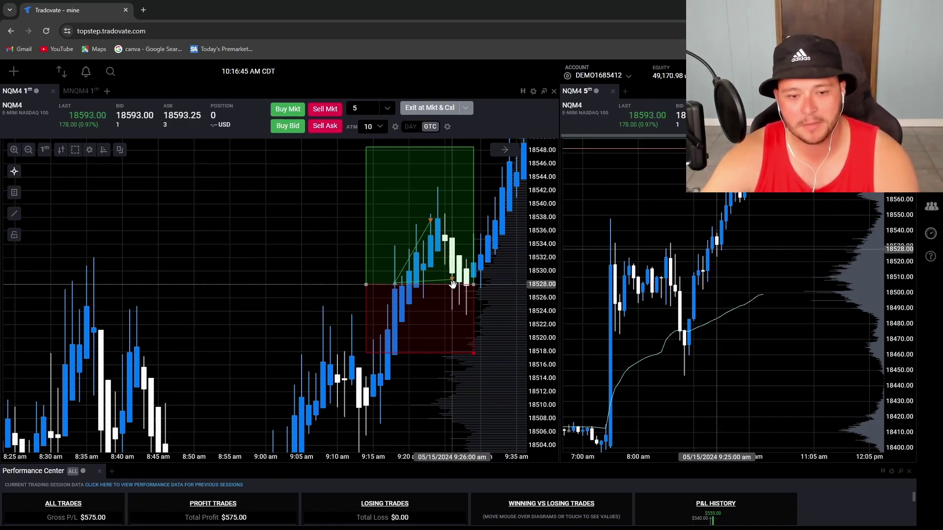
pyautogui.scroll(-3, 483, 304)
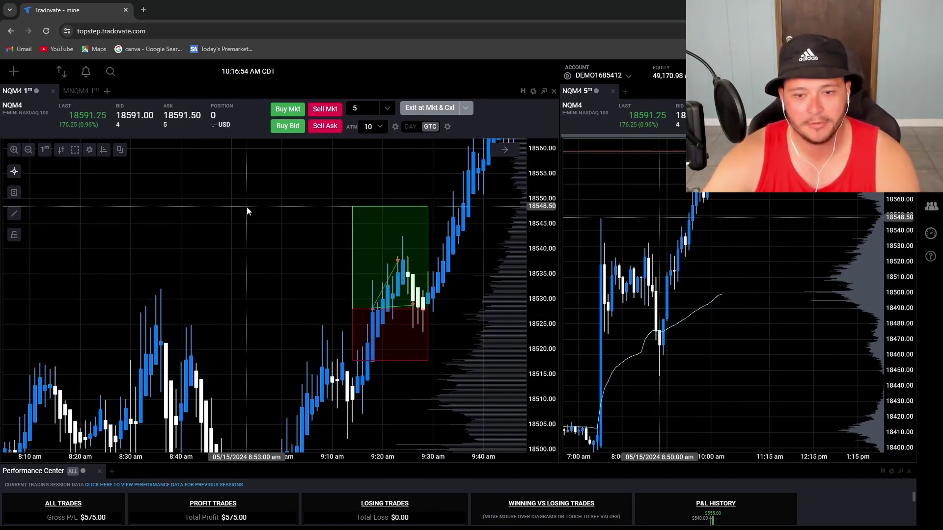
# - Switch the NQM4 1-minute chart to the 5-minute time period and examine the marked trade and the rally after it
pyautogui.press('5')
pyautogui.press('Return')
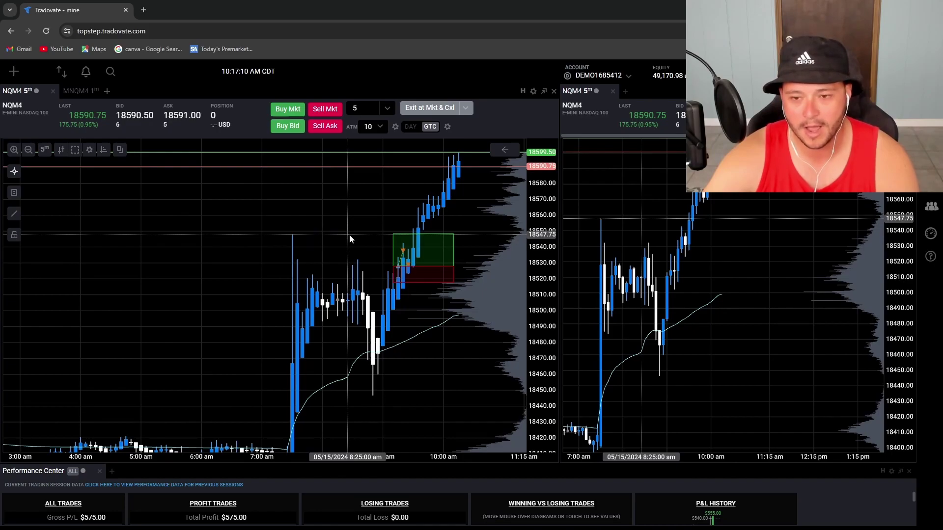
pyautogui.scroll(3, 345, 248)
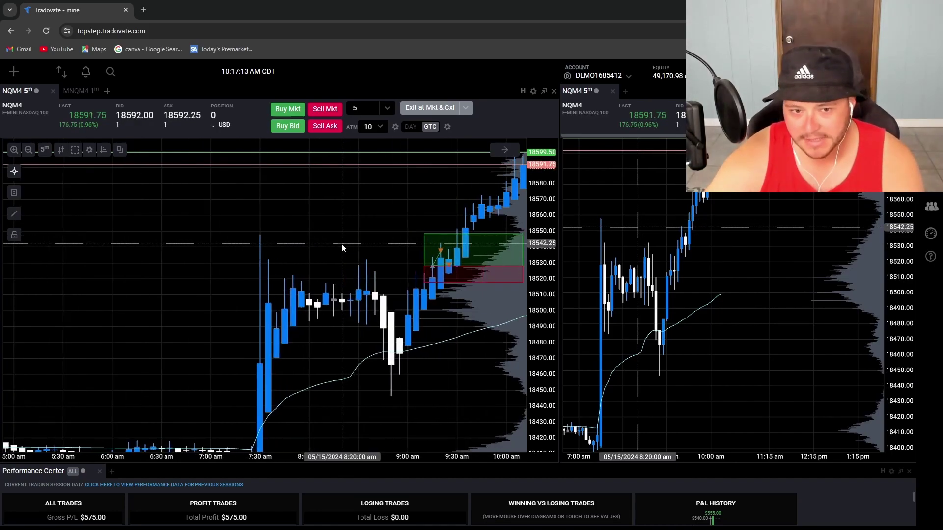
pyautogui.scroll(2, 431, 328)
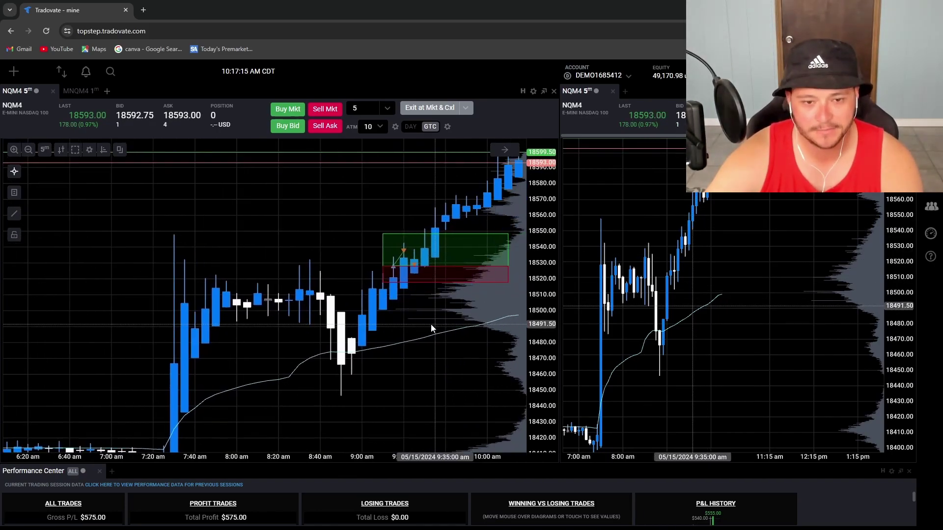
pyautogui.scroll(3, 536, 286)
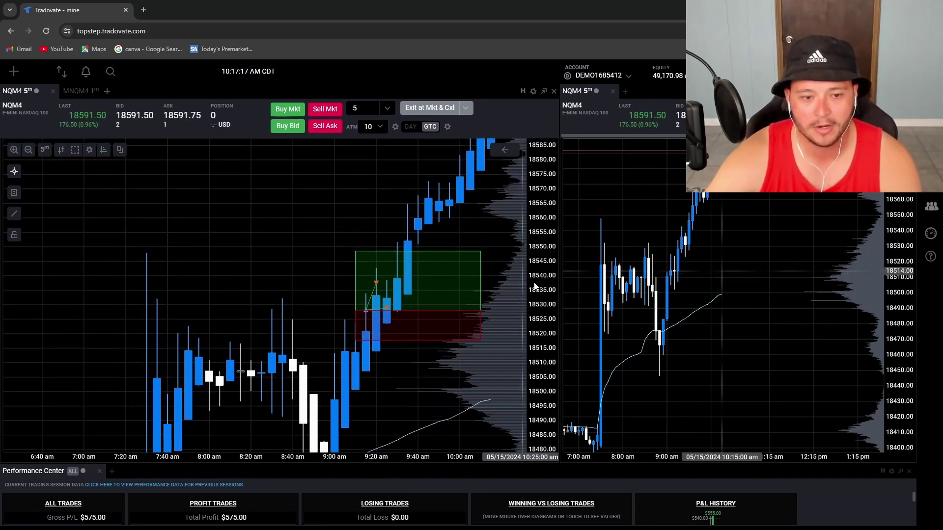
pyautogui.scroll(2, 535, 286)
pyautogui.moveTo(505, 284); pyautogui.dragTo(429, 194)
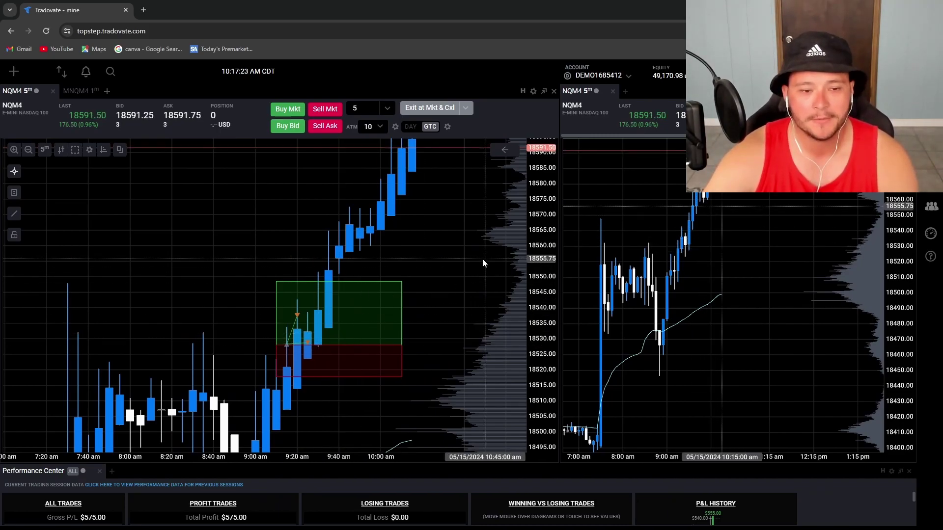
# - Set the chart's time period back to 1 minute and bring the marked trade around 9:20 am into close view
pyautogui.click(45, 149)
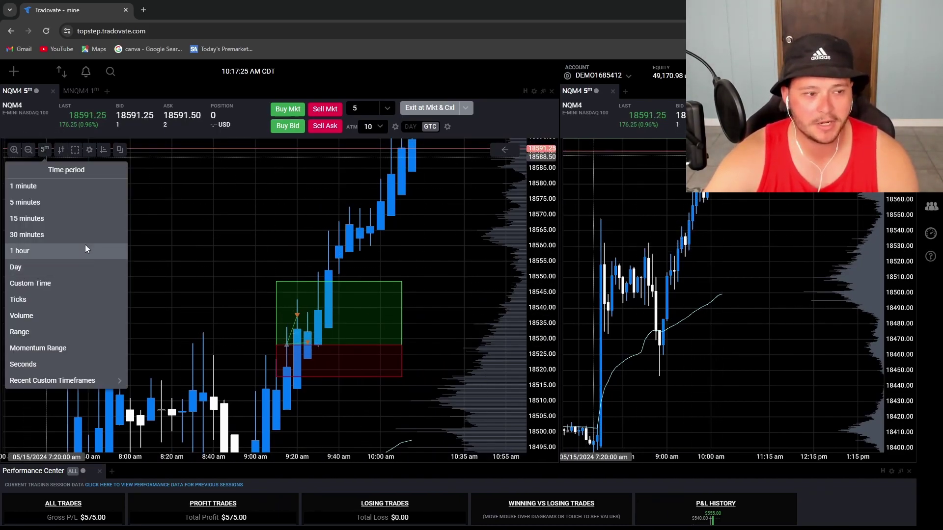
pyautogui.click(49, 186)
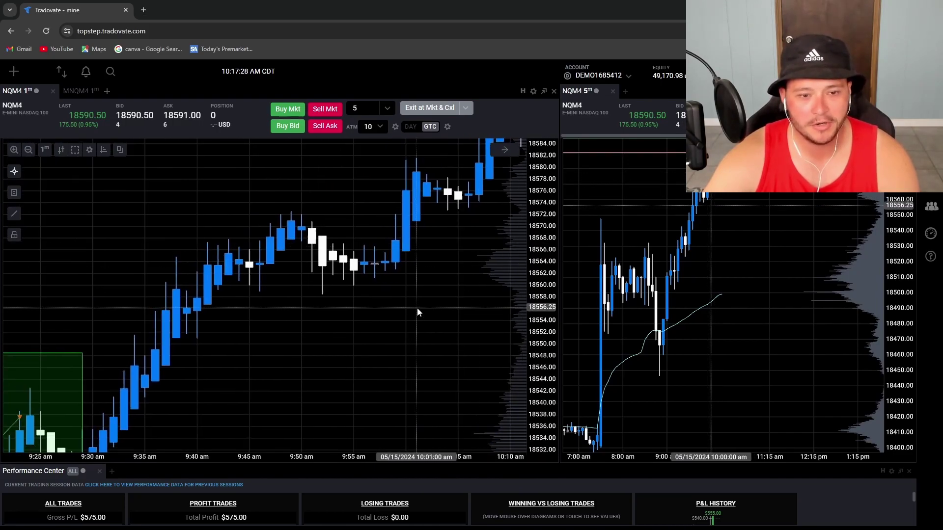
pyautogui.scroll(-5, 417, 307)
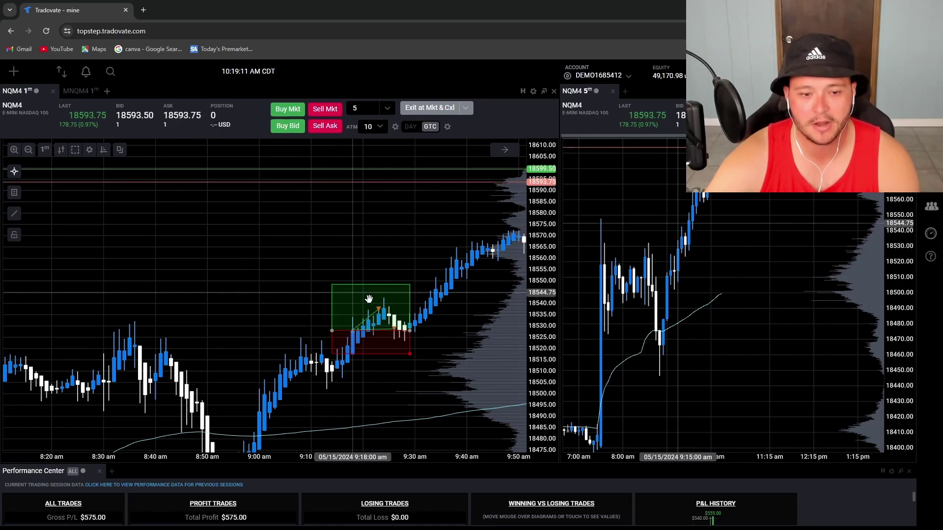
pyautogui.scroll(3, 538, 343)
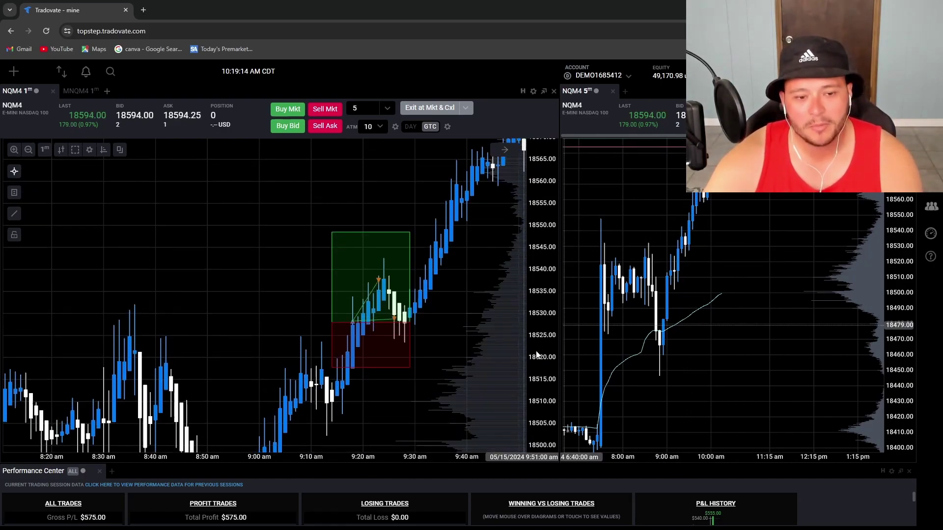
pyautogui.scroll(1, 538, 356)
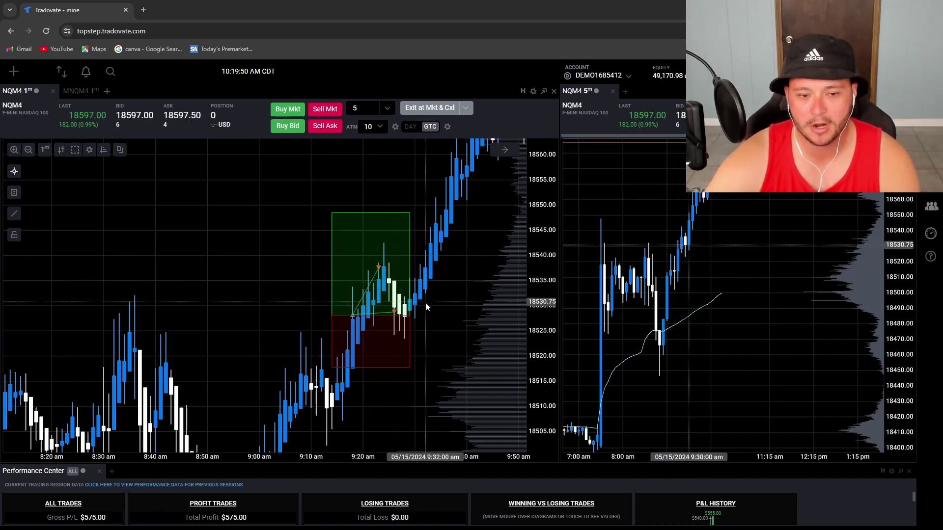
# - Examine how price moved on the 1-minute chart from the trade's exit up to the latest candles
pyautogui.scroll(-5, 425, 302)
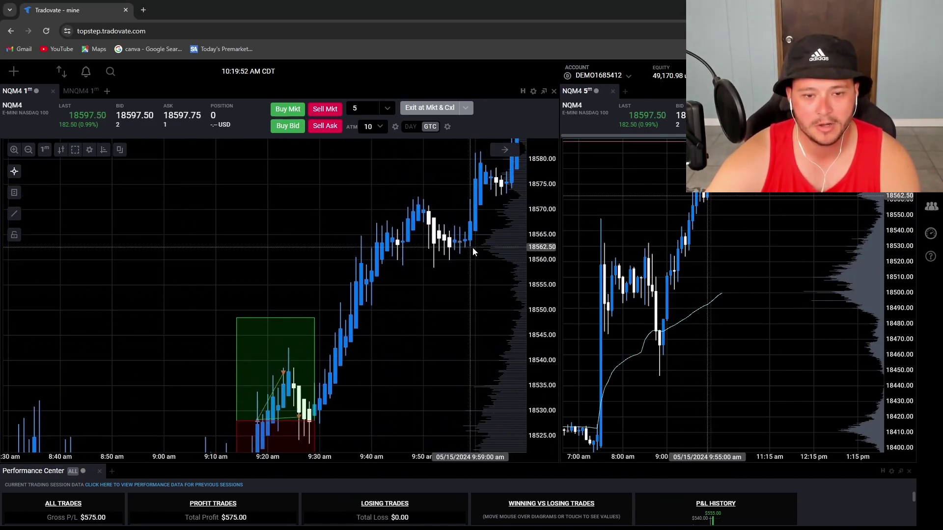
pyautogui.moveTo(478, 233); pyautogui.dragTo(380, 361)
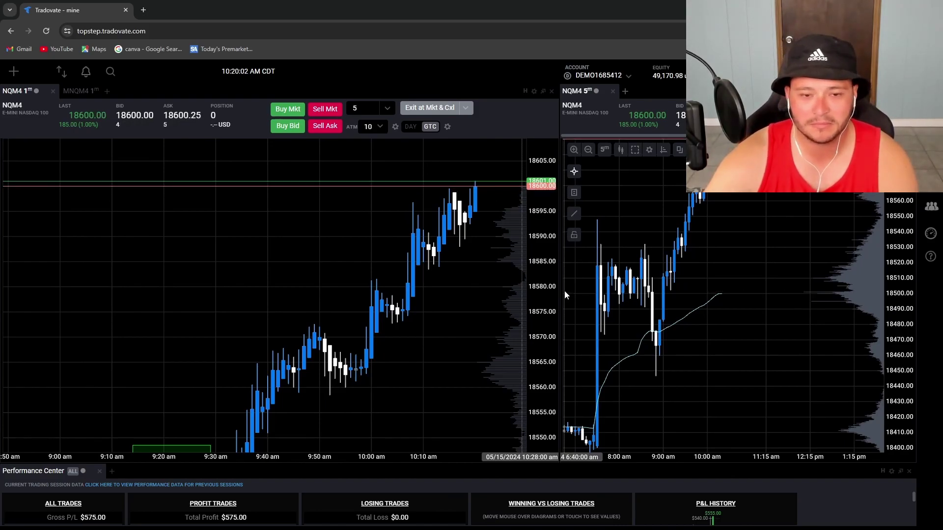
pyautogui.scroll(-5, 420, 358)
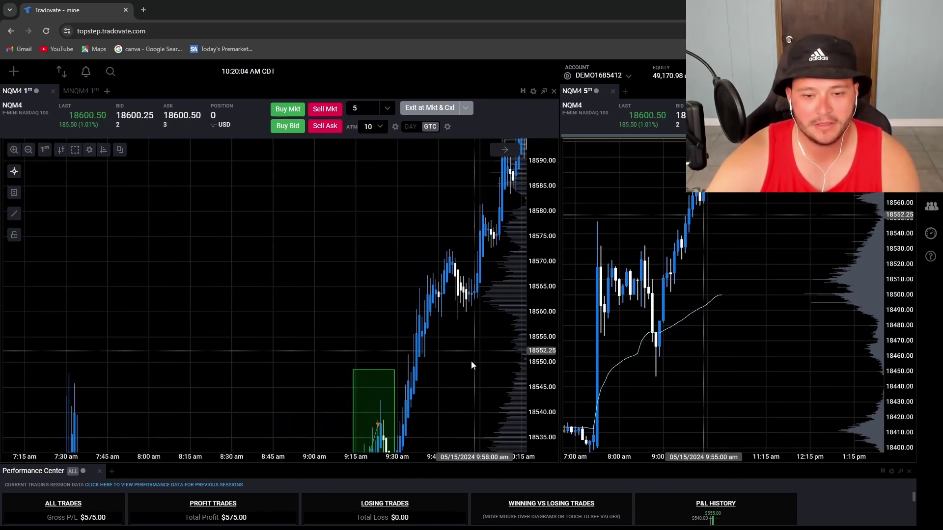
# - Examine the setup before the trade, from the 8:50 am low up to the entry near 9:20 am
pyautogui.scroll(5, 470, 361)
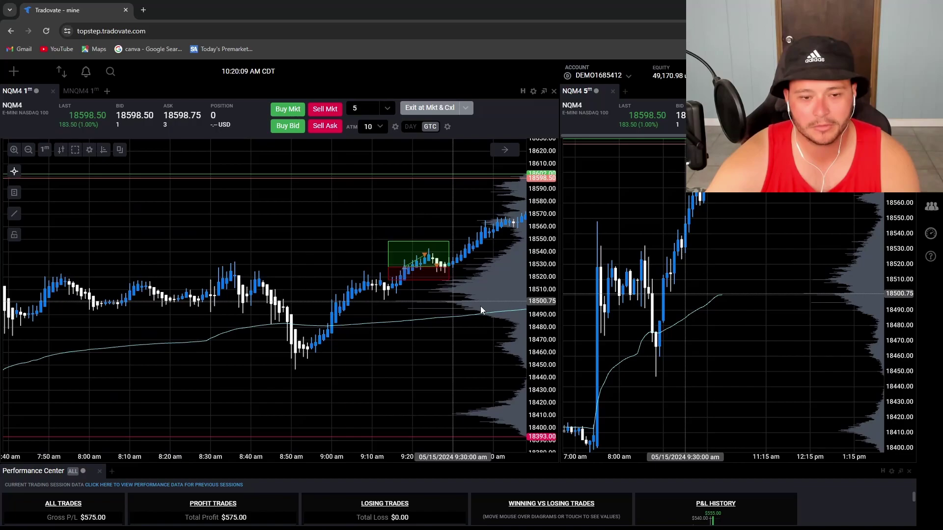
pyautogui.scroll(4, 544, 328)
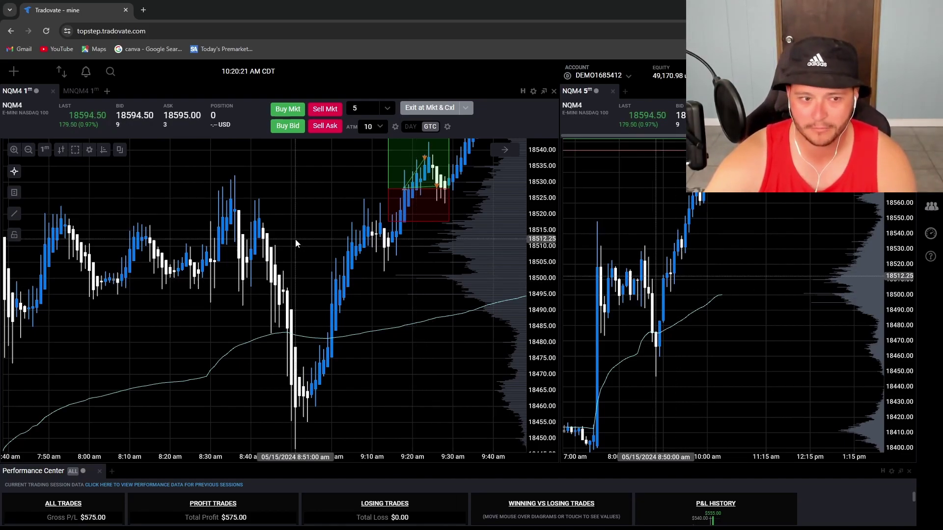
pyautogui.moveTo(283, 173); pyautogui.dragTo(281, 205)
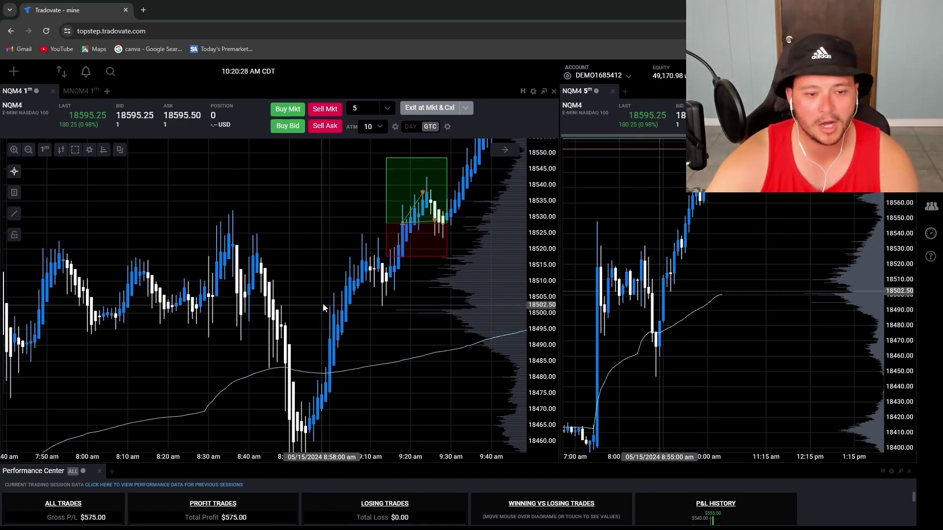
pyautogui.moveTo(323, 307); pyautogui.dragTo(362, 240)
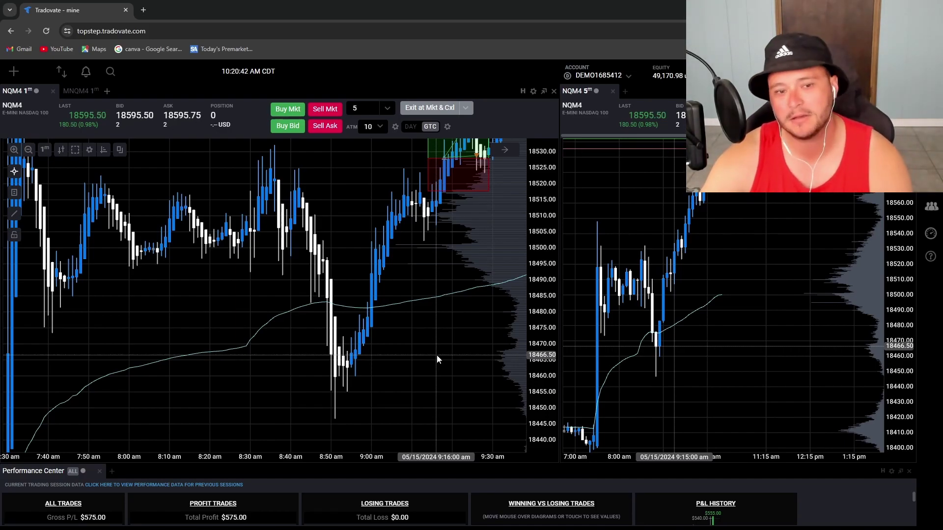
pyautogui.moveTo(443, 331); pyautogui.dragTo(406, 380)
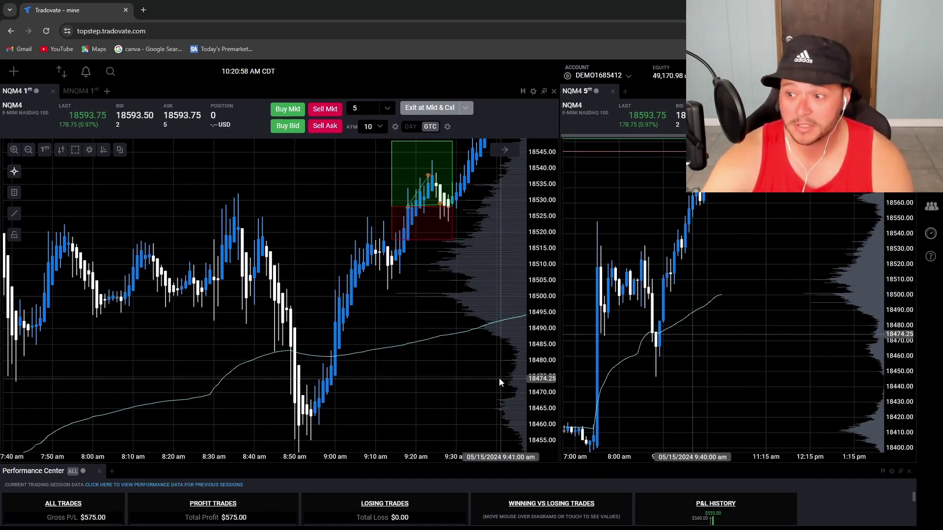
# - Open the performance data for previous sessions from the Performance Center and examine today's trade statistics and P&L charts
pyautogui.scroll(-3, 386, 352)
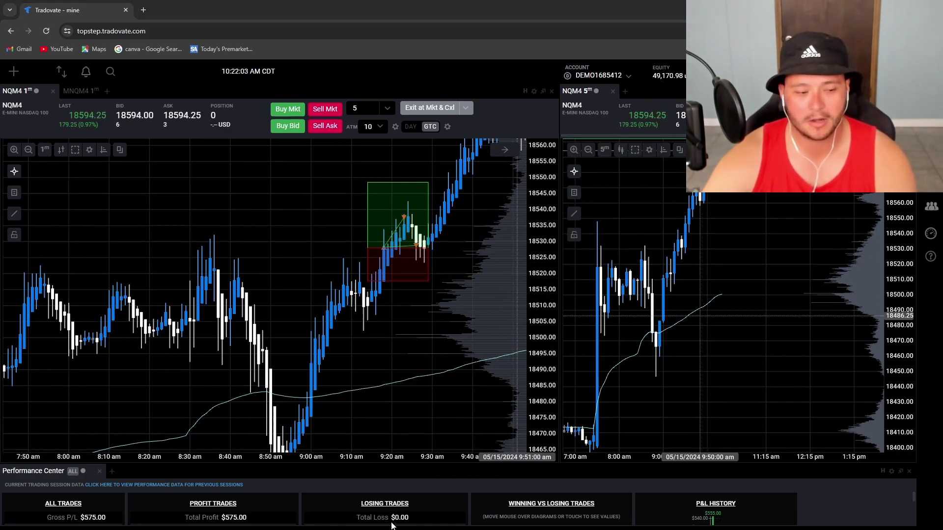
pyautogui.scroll(-2, 344, 502)
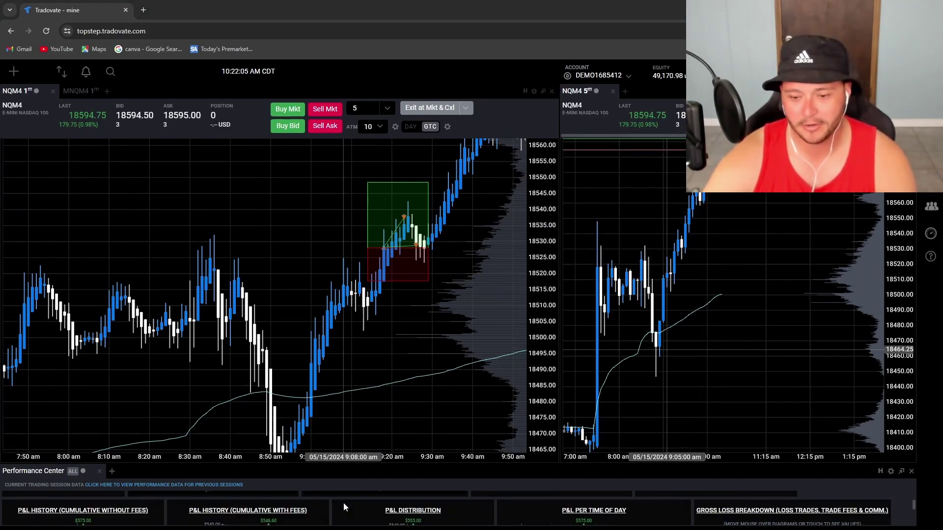
pyautogui.scroll(2, 343, 505)
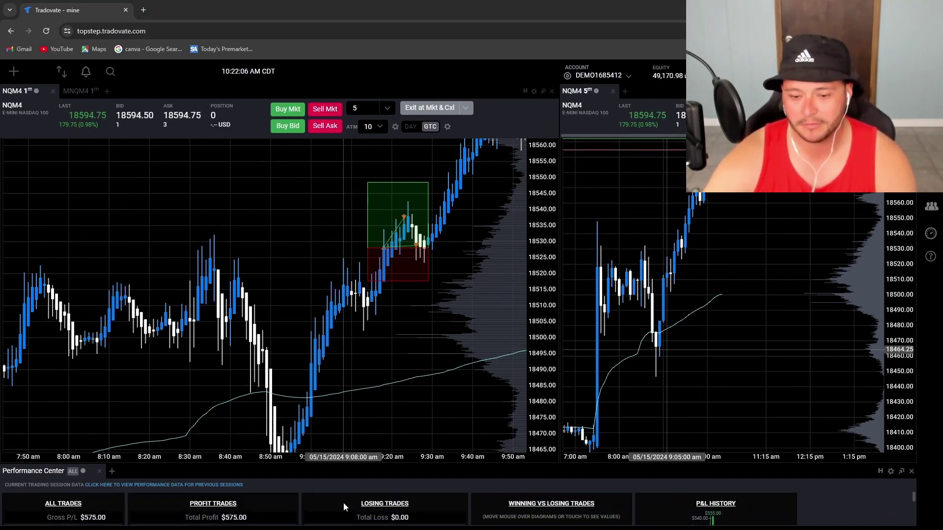
pyautogui.click(117, 485)
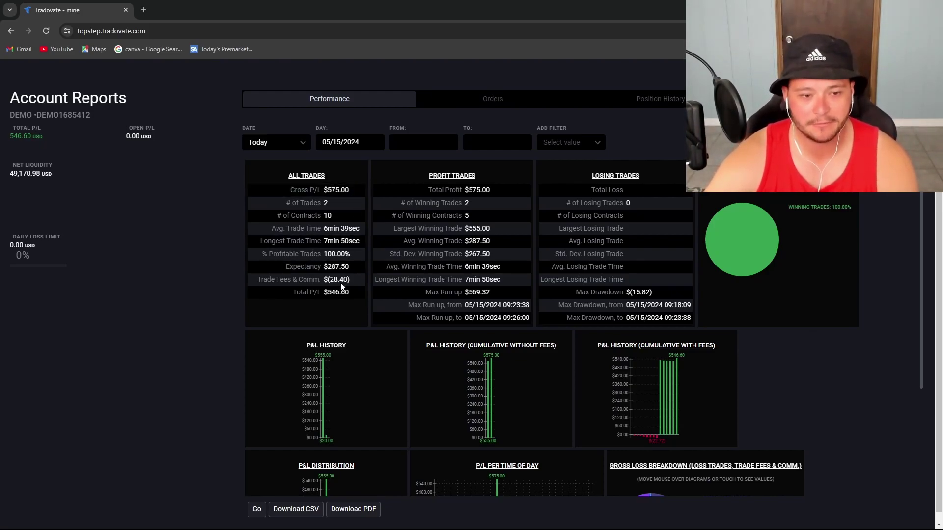
pyautogui.scroll(-1, 342, 286)
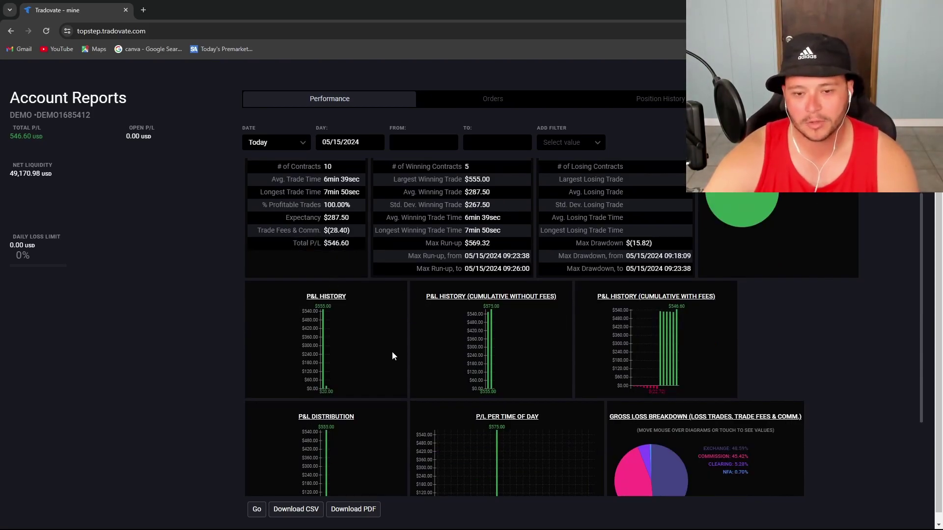
pyautogui.scroll(1, 539, 368)
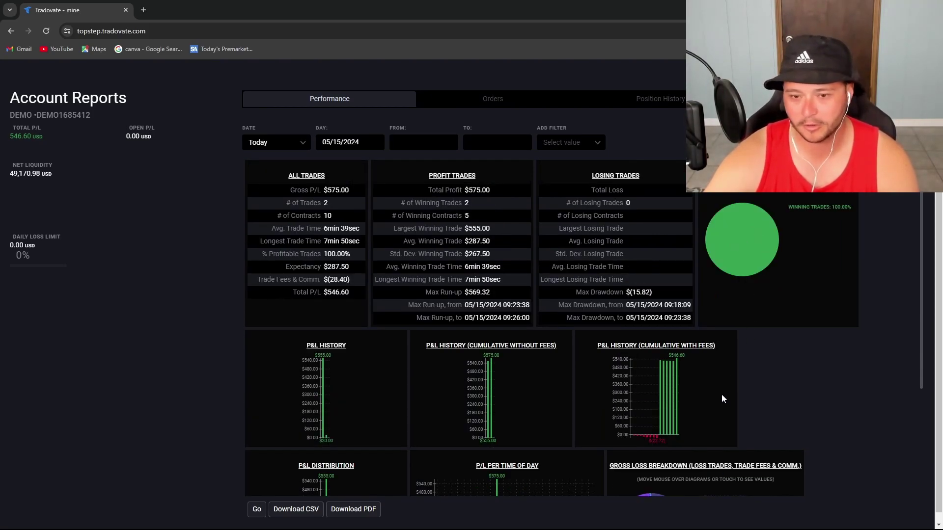
pyautogui.scroll(-3, 721, 400)
pyautogui.scroll(3, 717, 412)
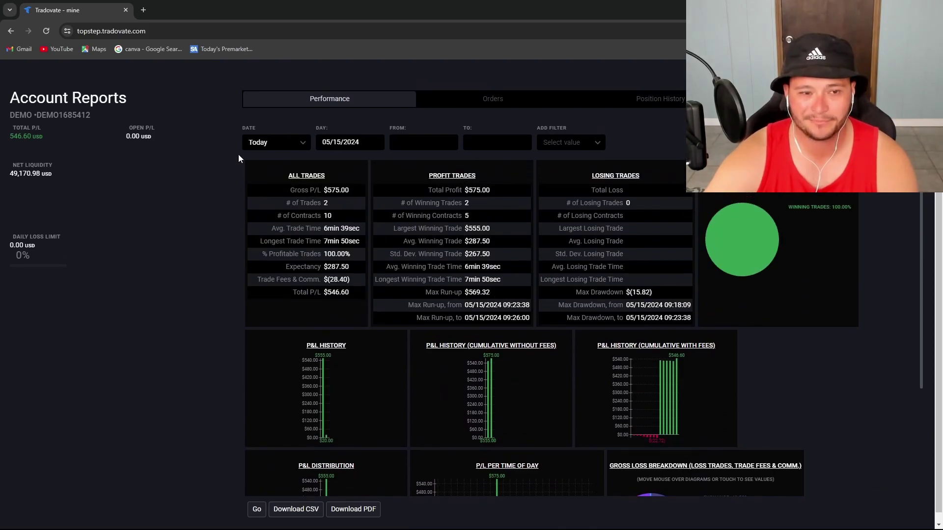
# - Set the performance report's date range to This week and examine the week's trade statistics, P&L history and loss breakdown
pyautogui.click(253, 144)
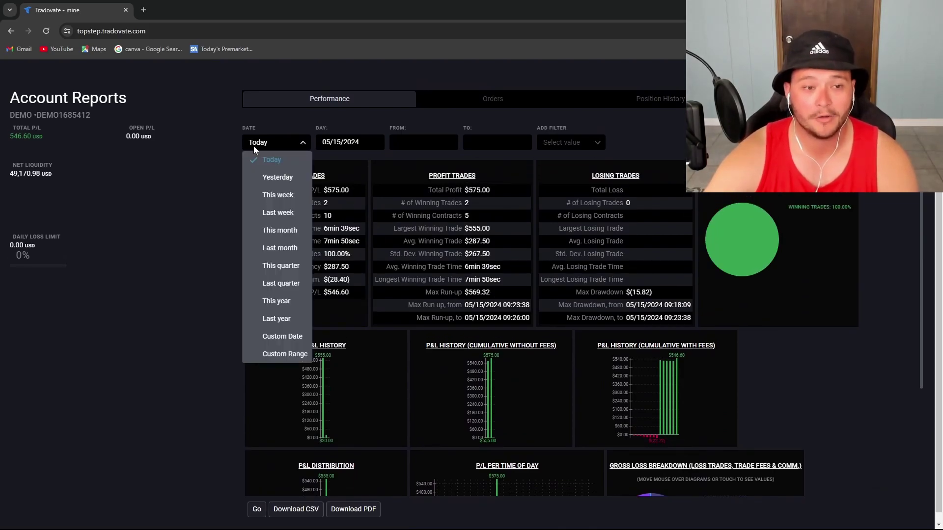
pyautogui.click(261, 198)
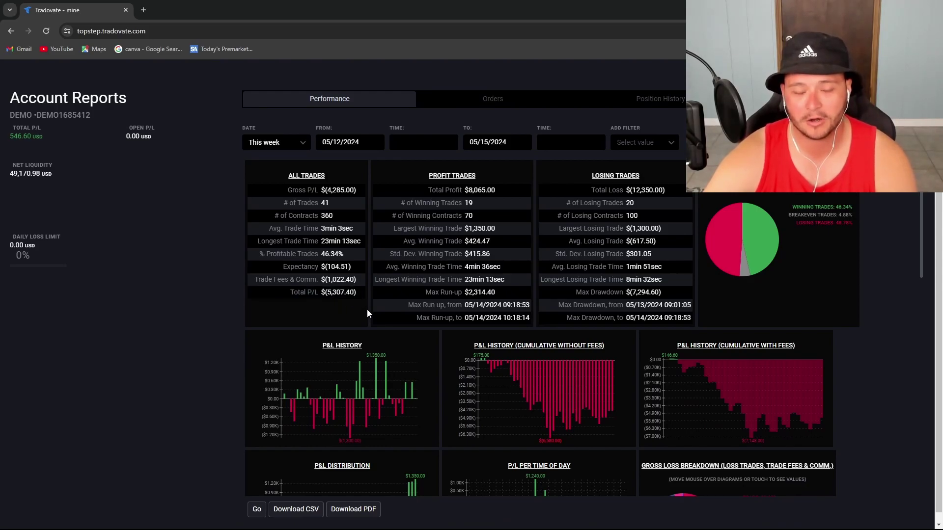
pyautogui.scroll(-1, 878, 367)
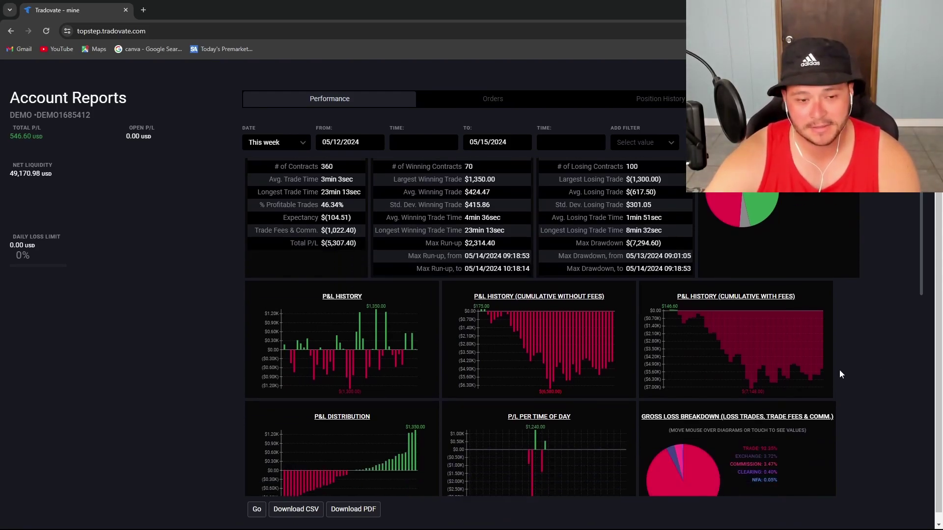
pyautogui.moveTo(408, 355)
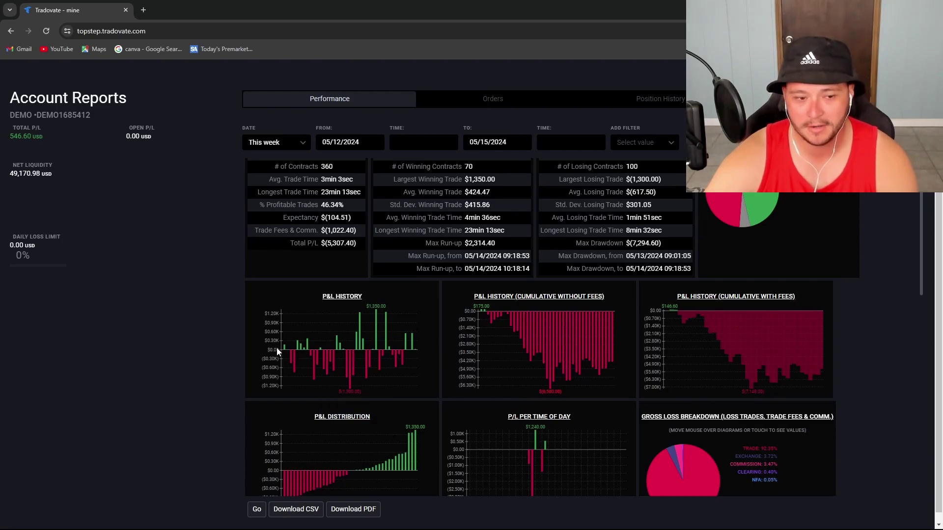
pyautogui.moveTo(401, 327)
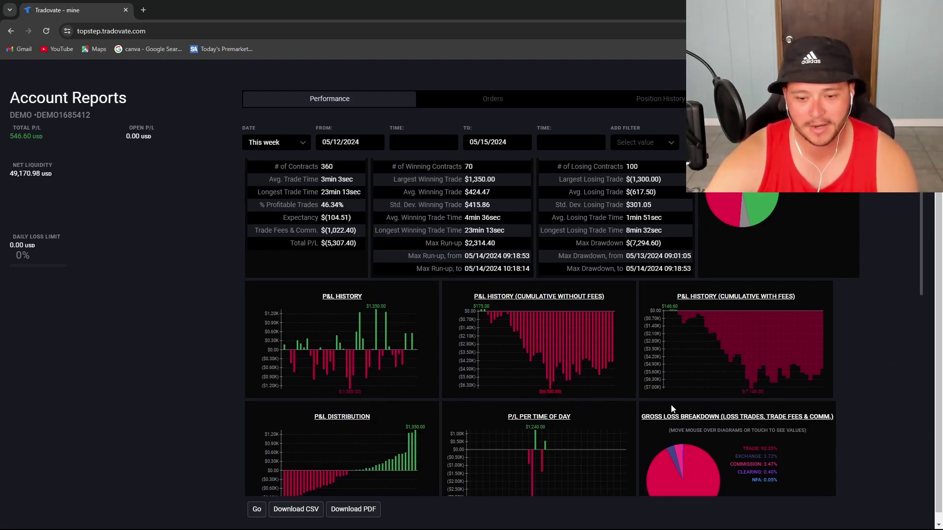
pyautogui.scroll(-3, 672, 408)
pyautogui.scroll(4, 679, 401)
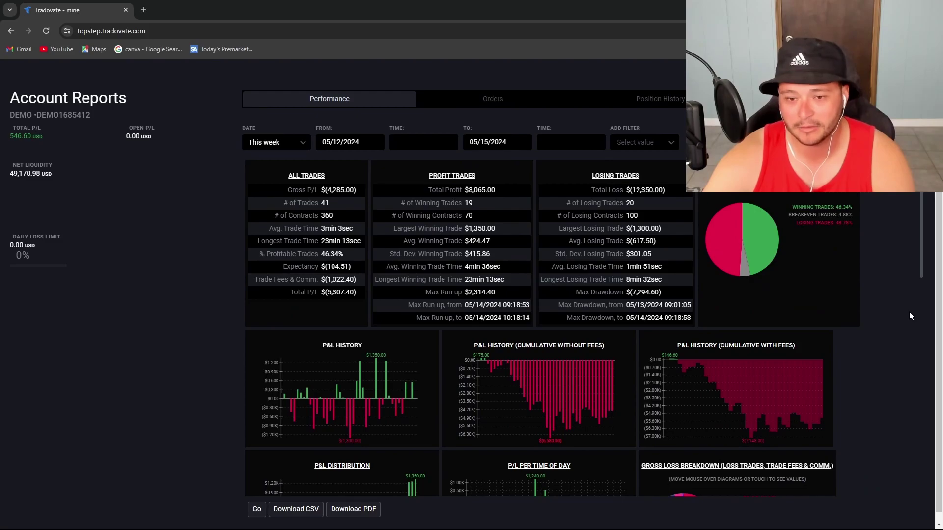
pyautogui.scroll(-4, 909, 311)
pyautogui.scroll(4, 885, 250)
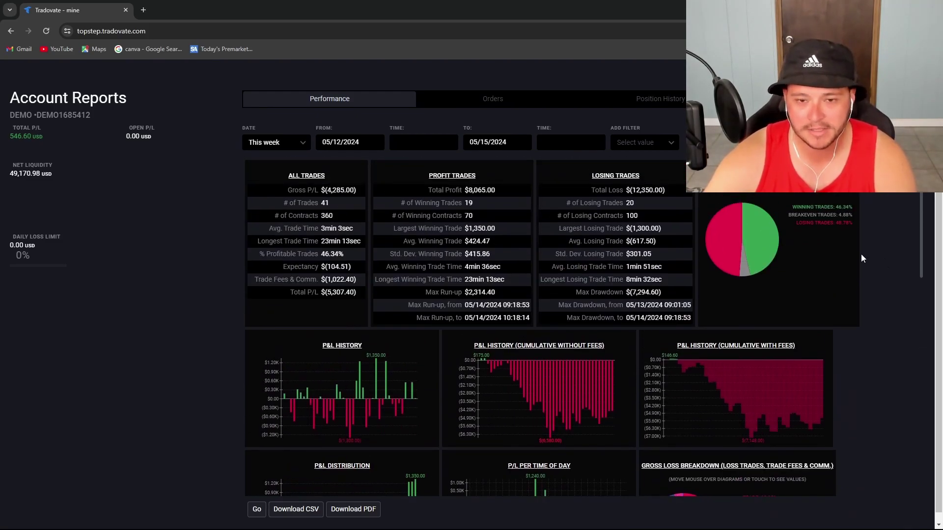
# - Close the account reports and widen the NQM4 1-minute chart to show the session from the early morning to the latest candles
pyautogui.press('Escape')
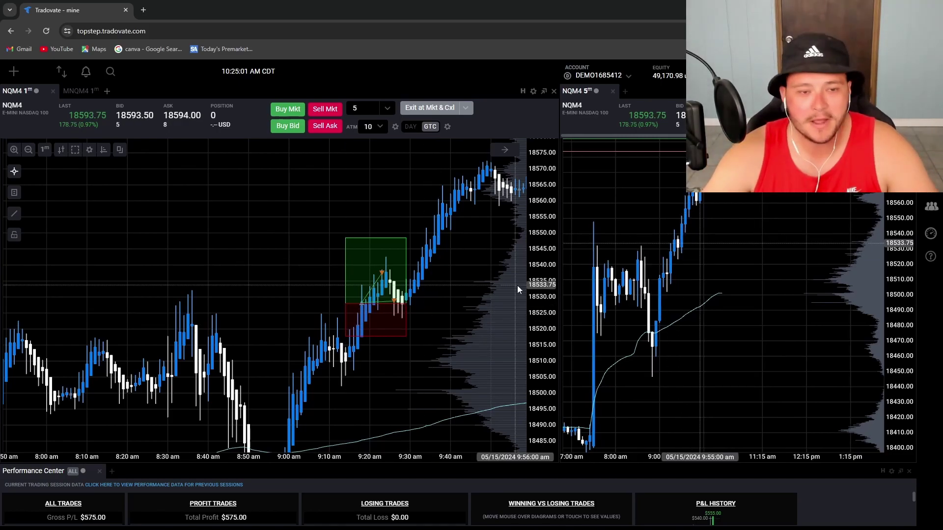
pyautogui.scroll(-3, 516, 284)
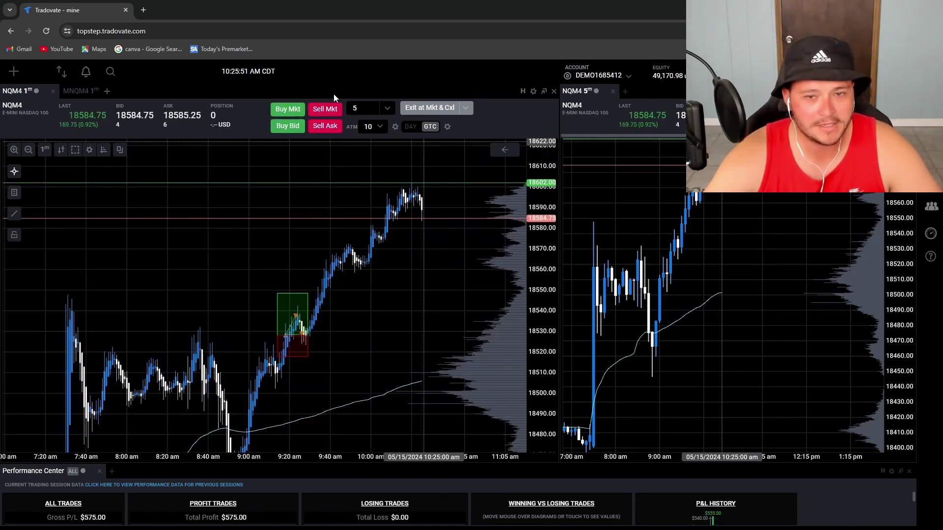